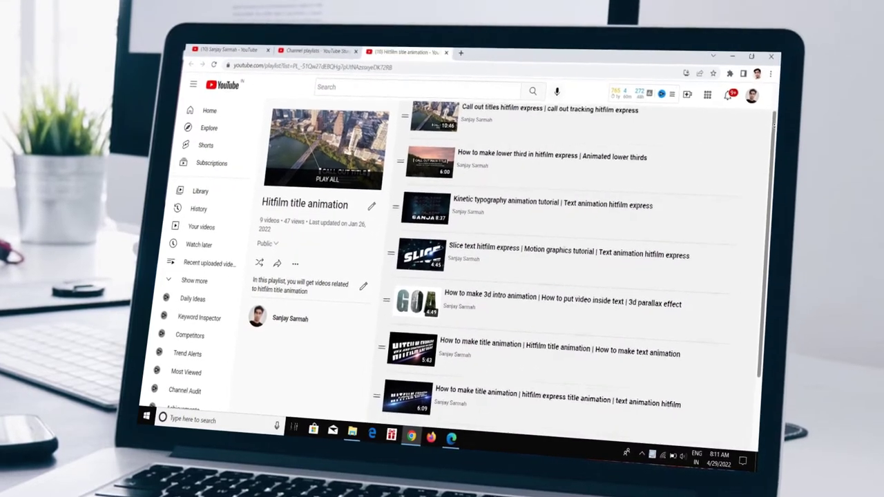
scroll(566, 276, down, 1)
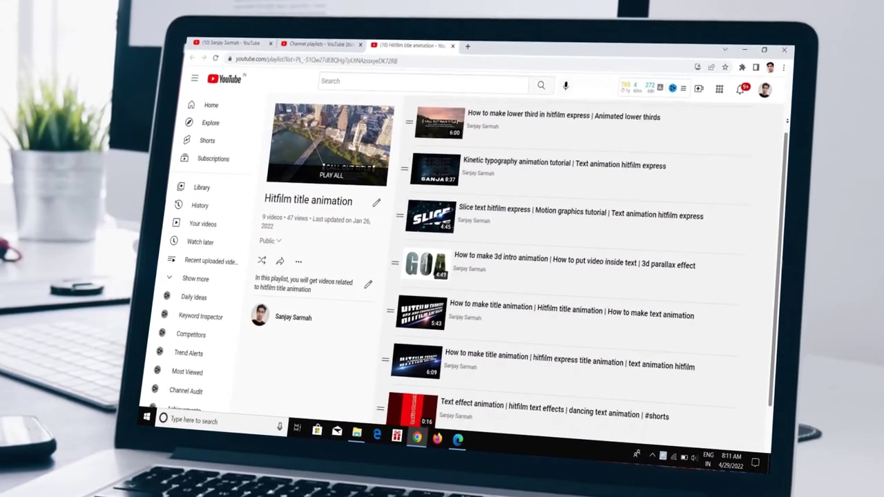
scroll(586, 276, down, 1)
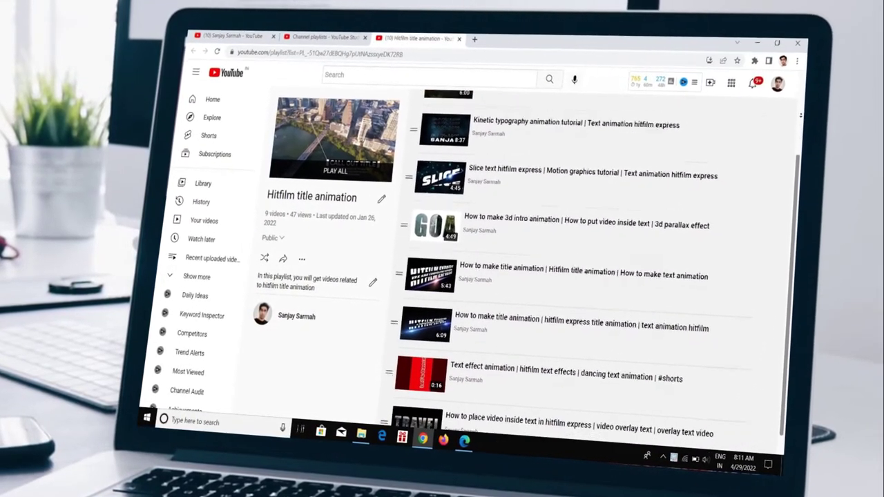
scroll(586, 276, down, 1)
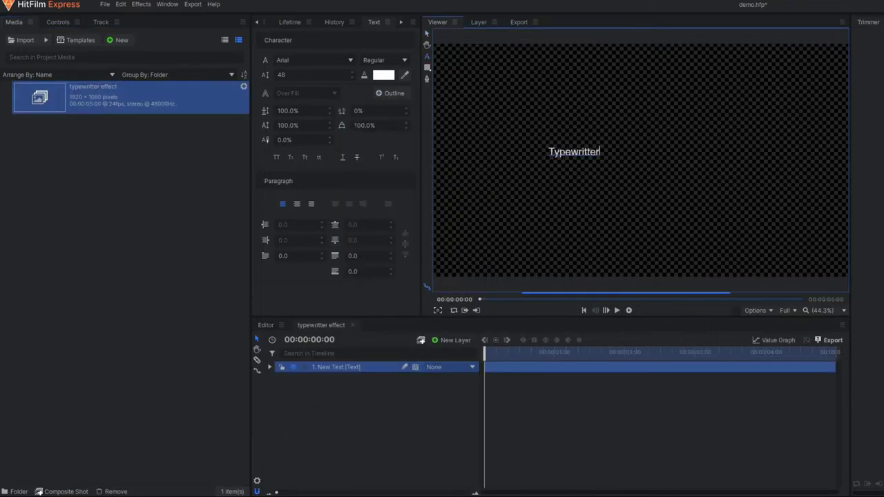
Finish the title as "Typewritter effect" at font size 157 and move it toward the centre of the frame
text(effect)
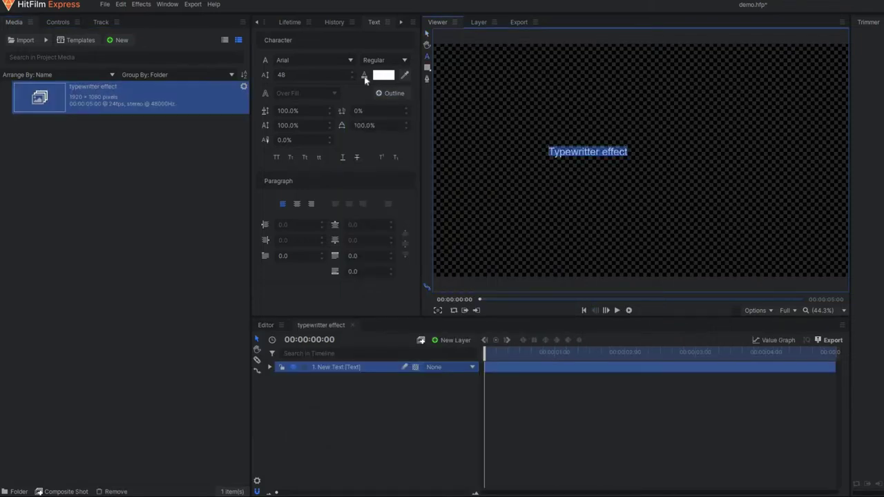
drag(298, 75, 373, 66)
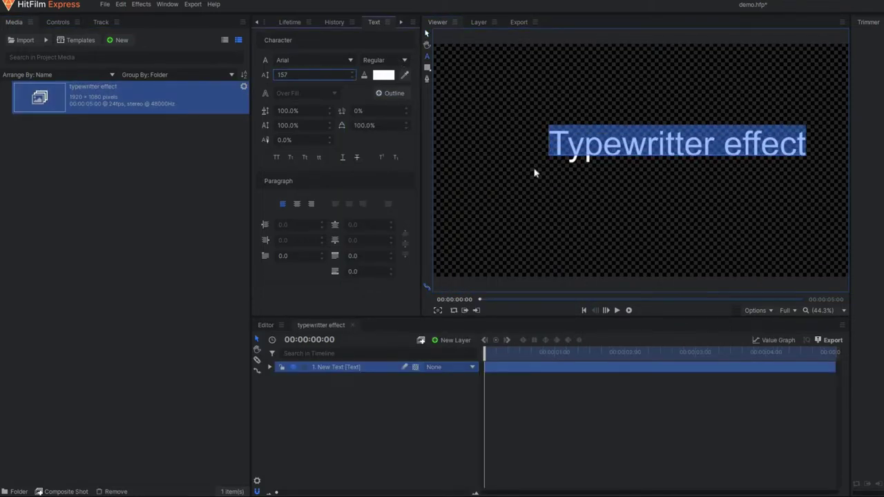
click(544, 162)
drag(545, 164, 504, 180)
Look through the available fonts for the selected title text
click(427, 56)
click(314, 60)
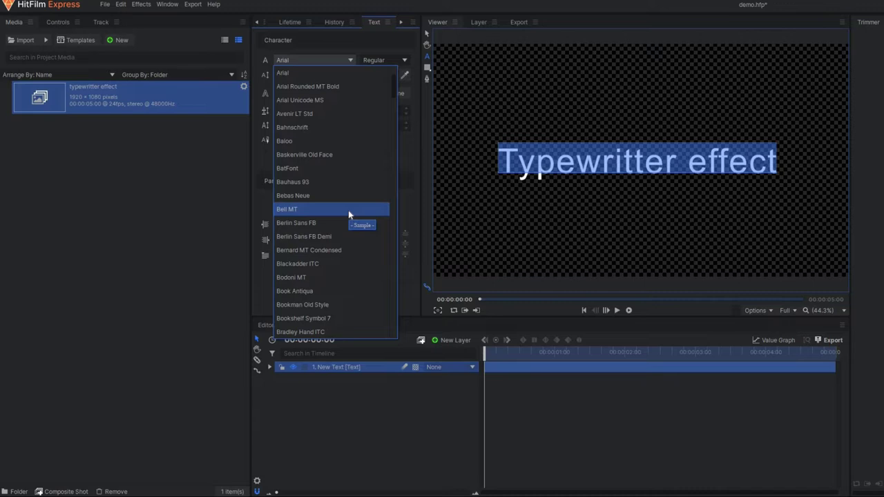
scroll(363, 253, down, 20)
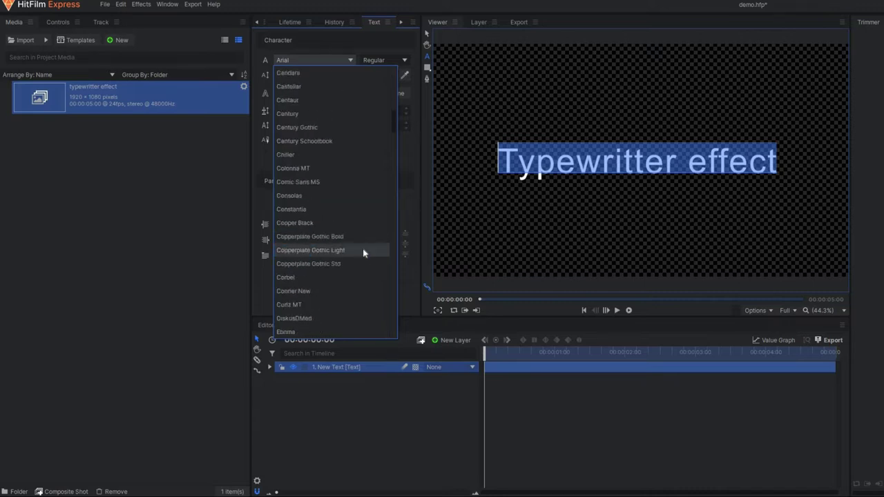
scroll(363, 252, down, 15)
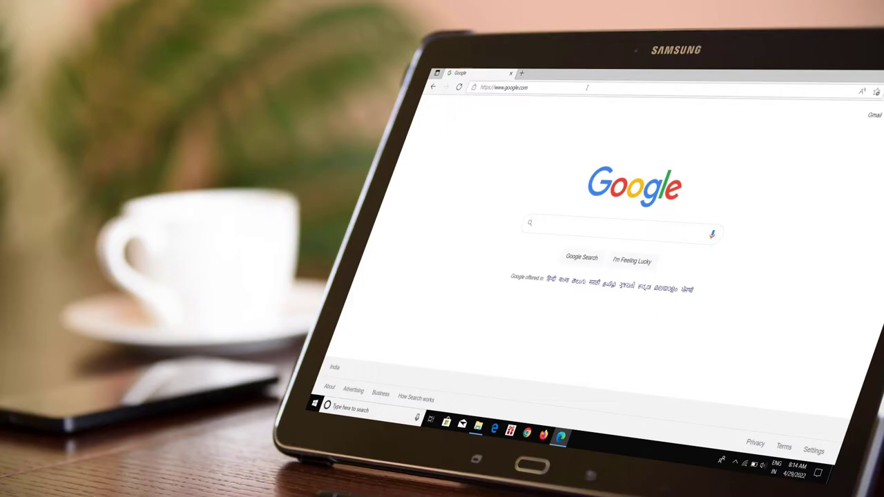
Switch to the browser, go to dafont.com's Typewriter font category and locate the Veteran Typewriter download
text(downl)
key(BackSpace)
key(BackSpace)
key(BackSpace)
key(BackSpace)
key(BackSpace)
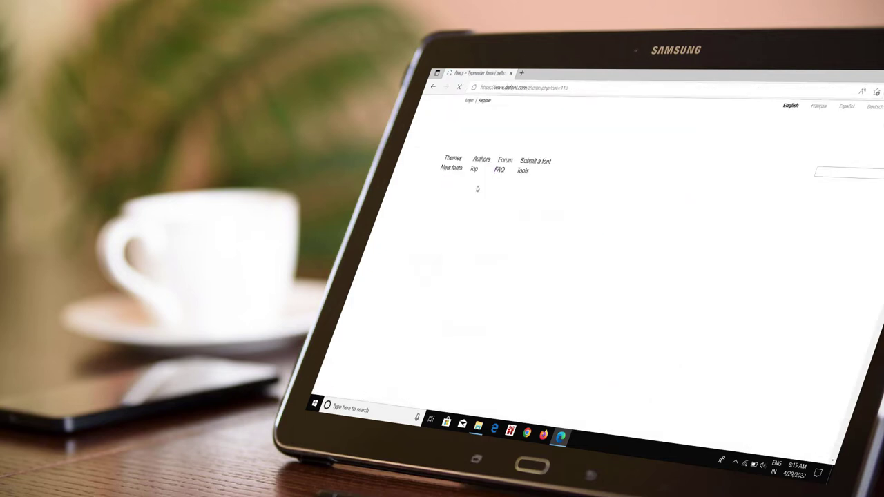
scroll(640, 262, down, 10)
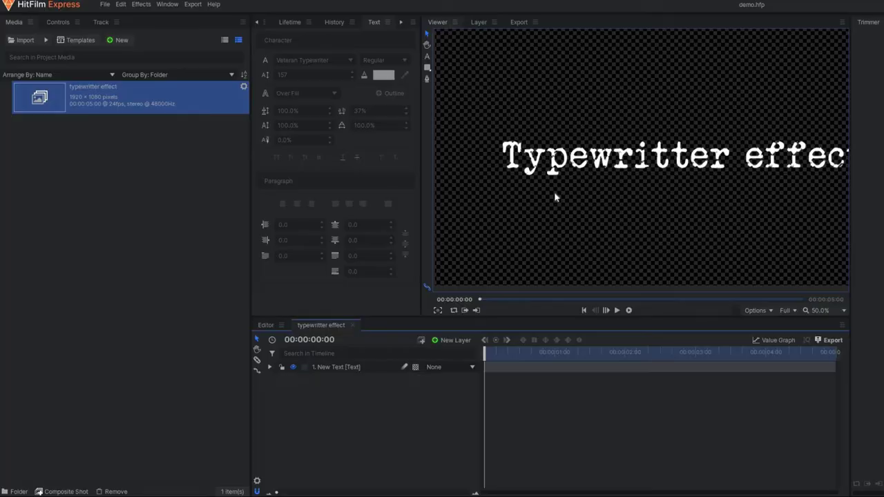
scroll(553, 192, down, 2)
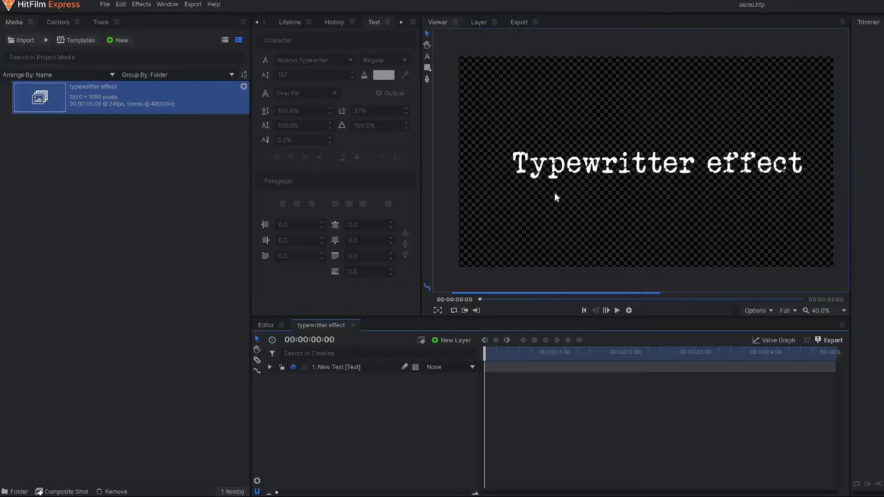
Set the title's letter spacing to 66% and shift the text left so it is centred in the frame
double_click(554, 174)
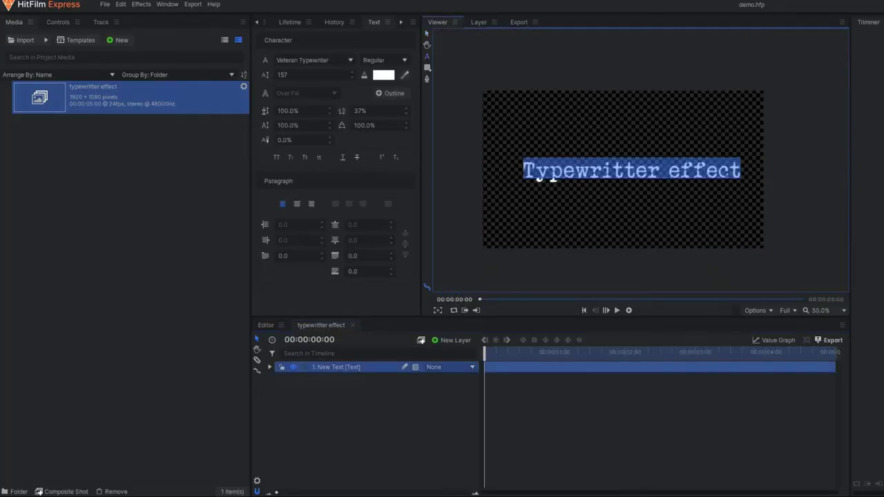
drag(361, 111, 381, 110)
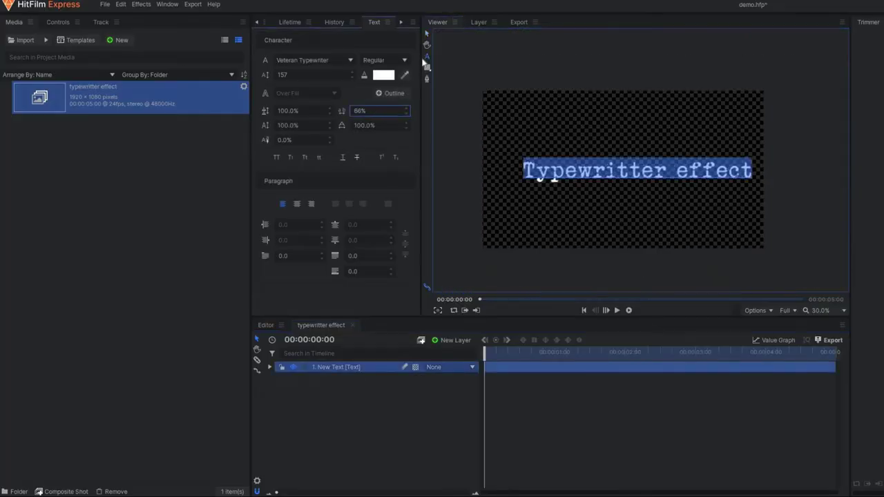
click(427, 35)
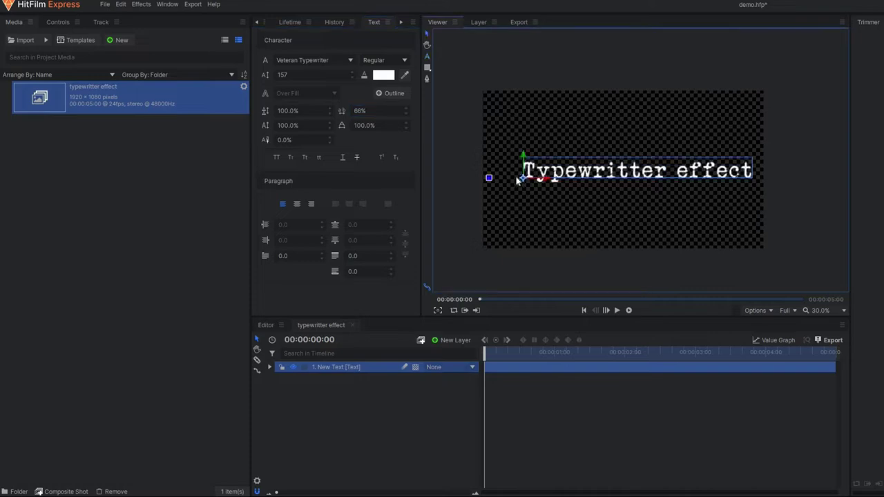
drag(511, 176, 510, 176)
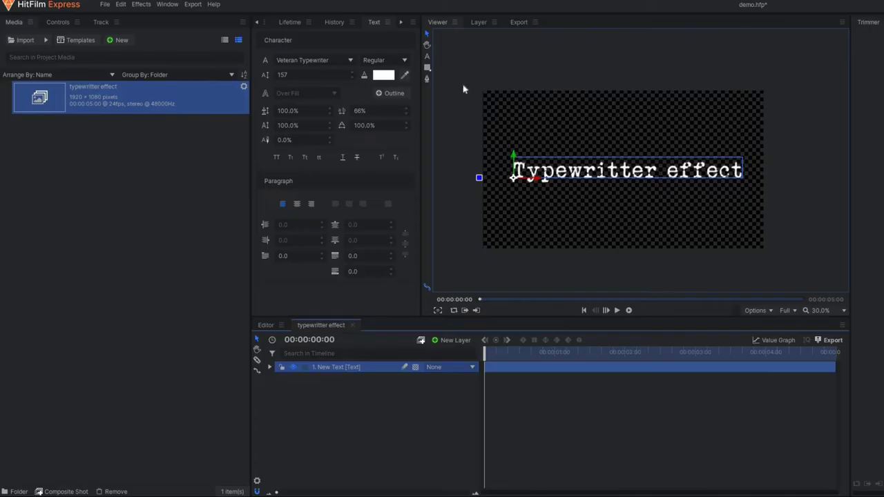
Draw a rectangular mask on the text layer that closely encloses the whole "Typewritter effect" title
click(427, 68)
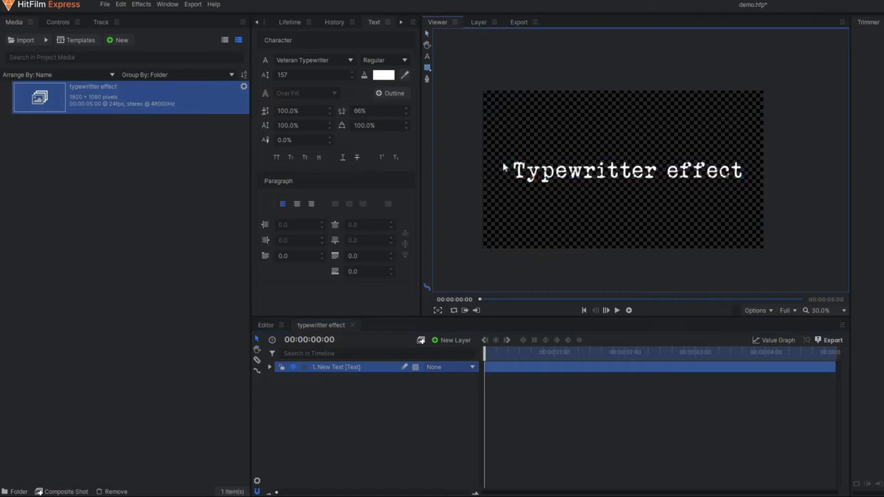
mouse_move(509, 151)
mouse_down()
mouse_move(700, 205)
mouse_move(757, 186)
mouse_move(746, 188)
mouse_up()
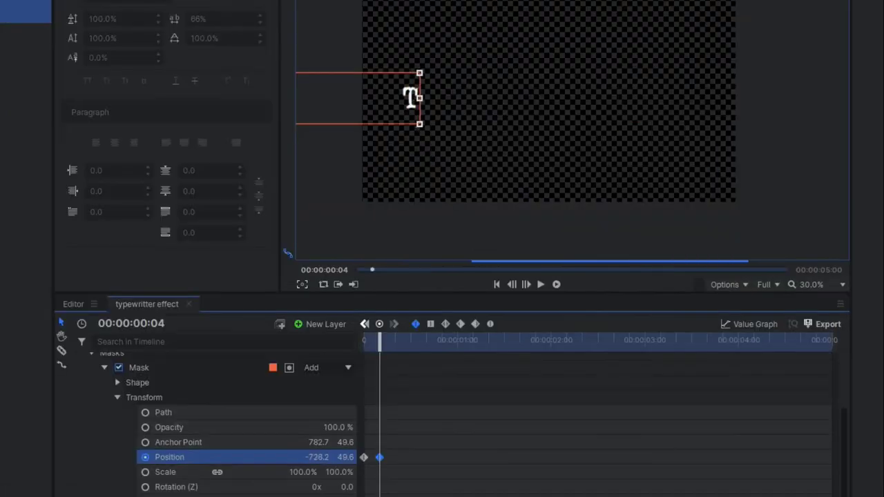
Keyframe the mask's Position every four frames up to 00:00:01:12, revealing one more letter each time until "Typewritt" shows
mouse_move(316, 457)
mouse_down()
mouse_move(328, 457)
mouse_move(321, 457)
mouse_up()
key(Right)
key(Right)
key(Right)
key(Right)
key(Right)
key(Right)
key(Right)
key(Right)
key(Right)
key(Right)
key(Right)
key(Right)
key(Right)
key(Right)
key(Right)
key(Right)
key(Right)
key(Right)
key(Right)
key(Right)
key(Right)
key(Right)
key(Right)
key(Right)
key(Right)
key(Right)
key(Right)
key(Right)
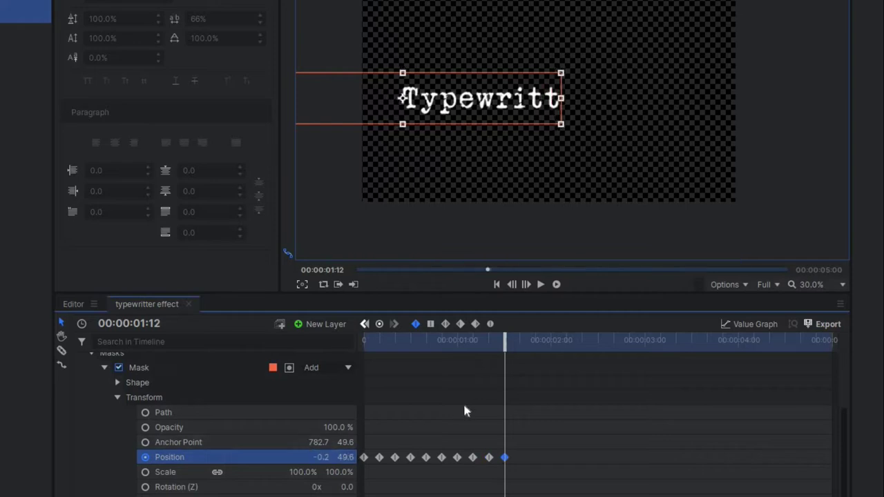
Continue the four-frame mask Position keyframes up to 00:00:02:04, revealing the title letter by letter as far as "Typewritter ef"
key(Right)
key(Right)
key(Right)
key(Right)
drag(316, 457, 329, 458)
key(Right)
key(Right)
key(Right)
key(Right)
key(Right)
key(Right)
key(Right)
key(Right)
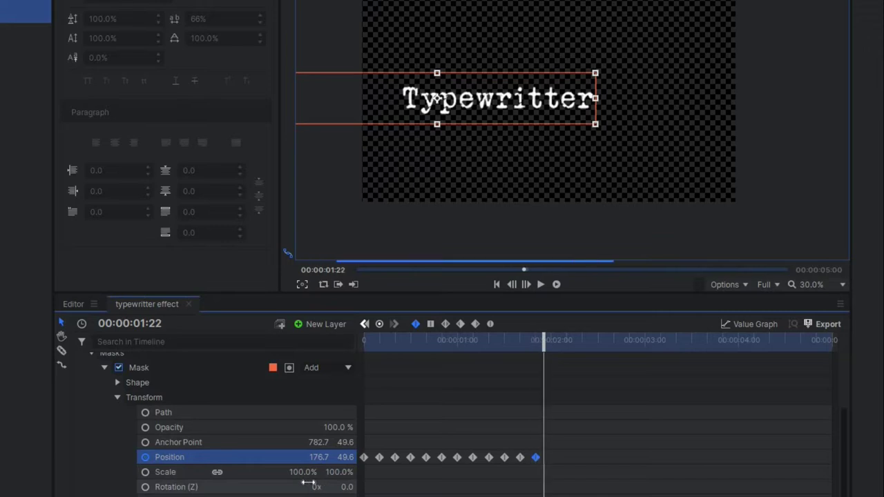
drag(437, 98, 482, 98)
Add the remaining mask Position keyframes up to 00:00:02:20, ending with X at 767.7 so the full title is revealed
key(Right)
key(Right)
key(Right)
key(Right)
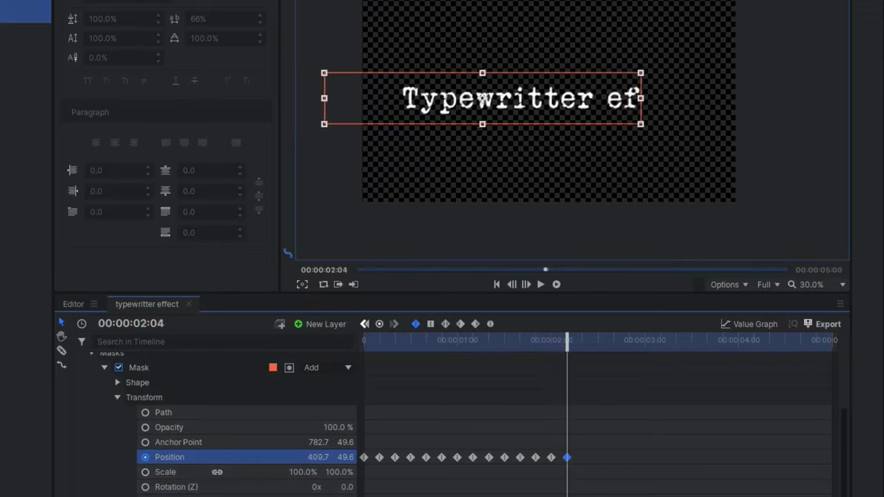
key(Right)
key(Right)
key(Right)
key(Right)
drag(319, 457, 372, 457)
key(Right)
key(Right)
key(Right)
key(Right)
key(Right)
key(Right)
key(Right)
key(Right)
mouse_move(317, 456)
mouse_down()
mouse_move(365, 456)
mouse_move(330, 457)
mouse_up()
key(Right)
key(Right)
key(Right)
key(Right)
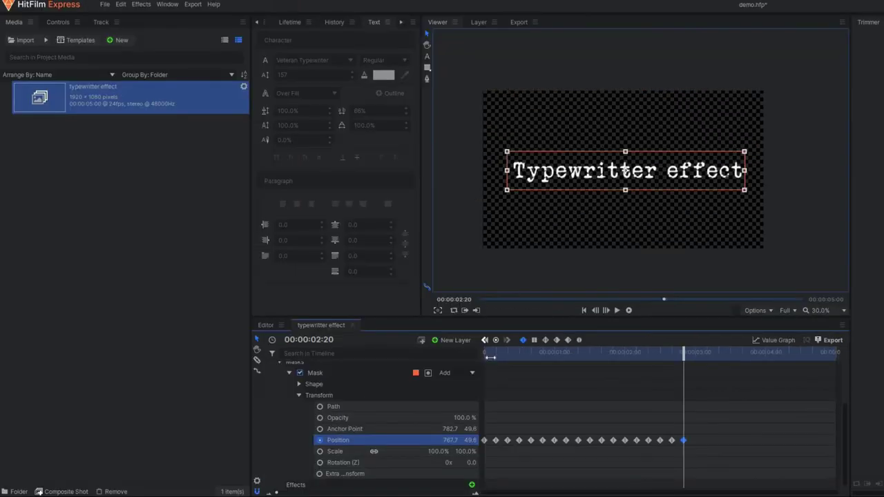
Play the mask reveal from the first frame and return the playhead near the start
click(356, 340)
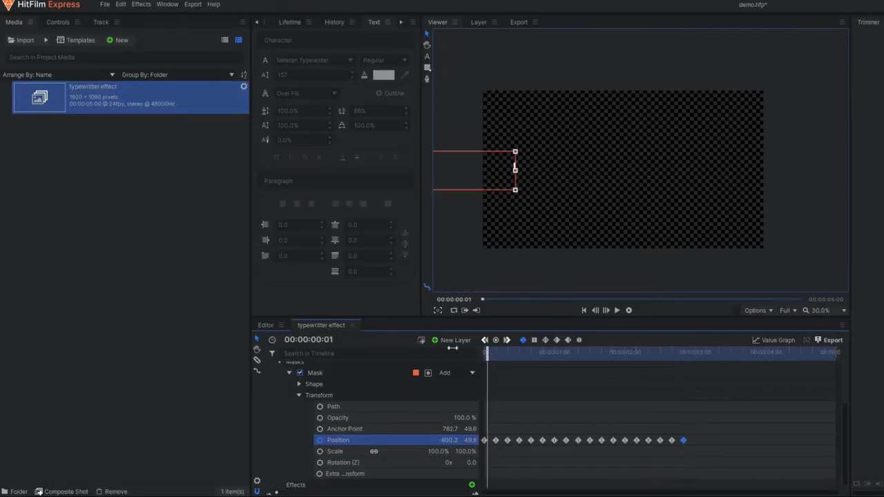
key(Left)
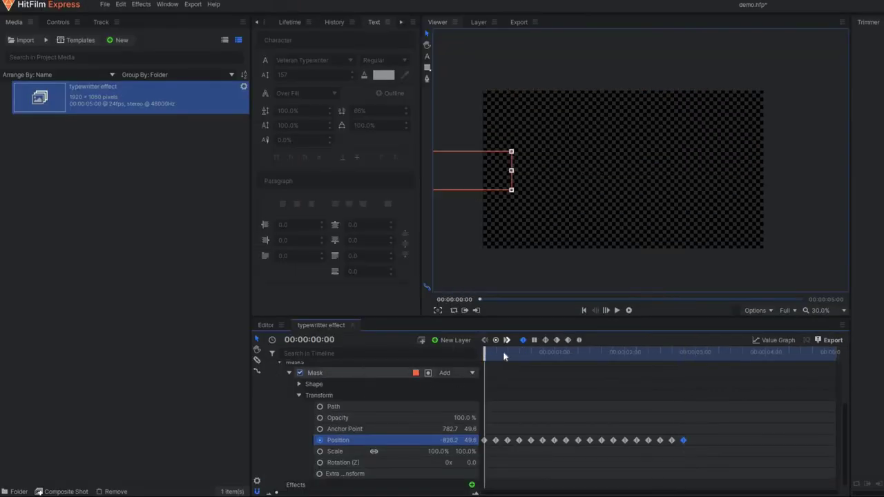
click(617, 310)
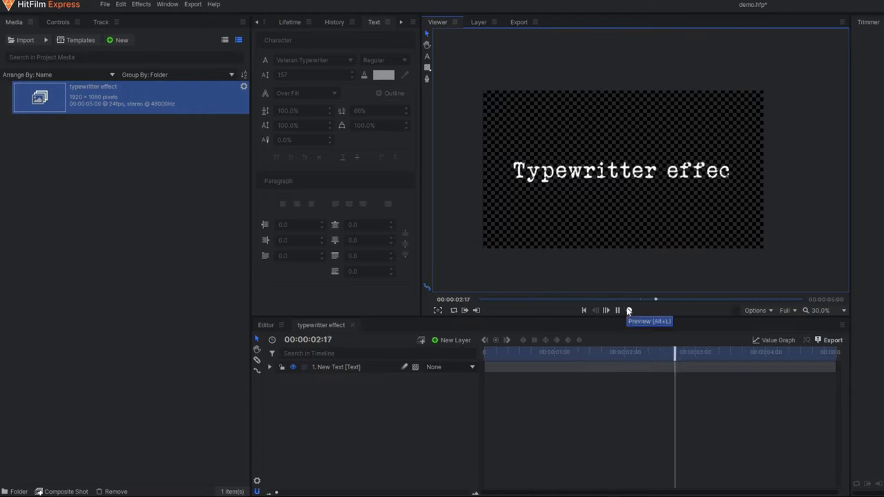
click(490, 354)
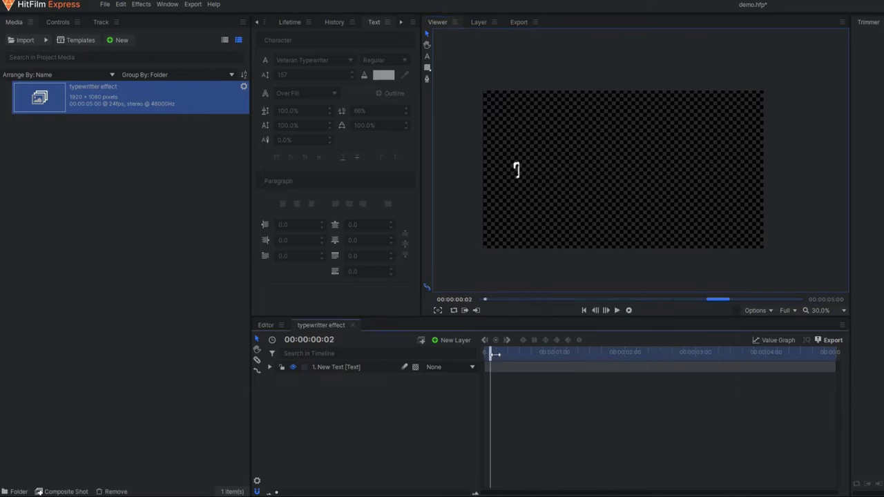
Select all of the mask's Position keyframes and change their interpolation to constant
drag(562, 367, 266, 376)
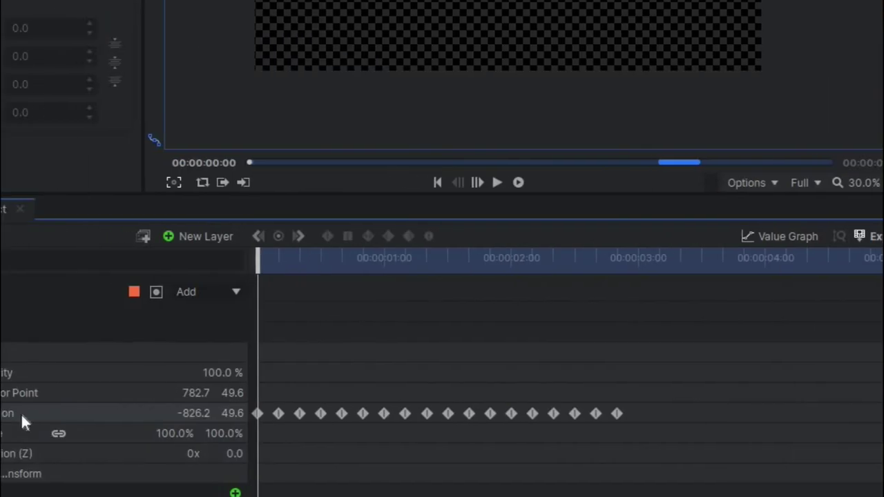
click(22, 414)
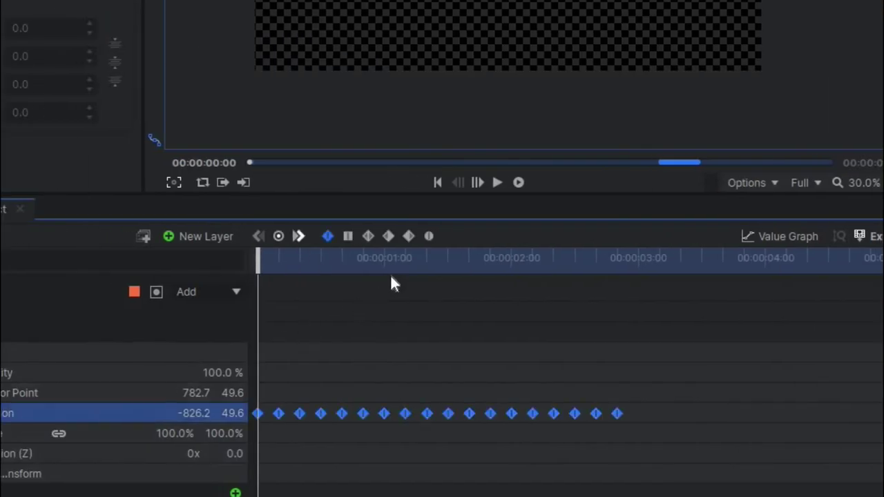
click(348, 236)
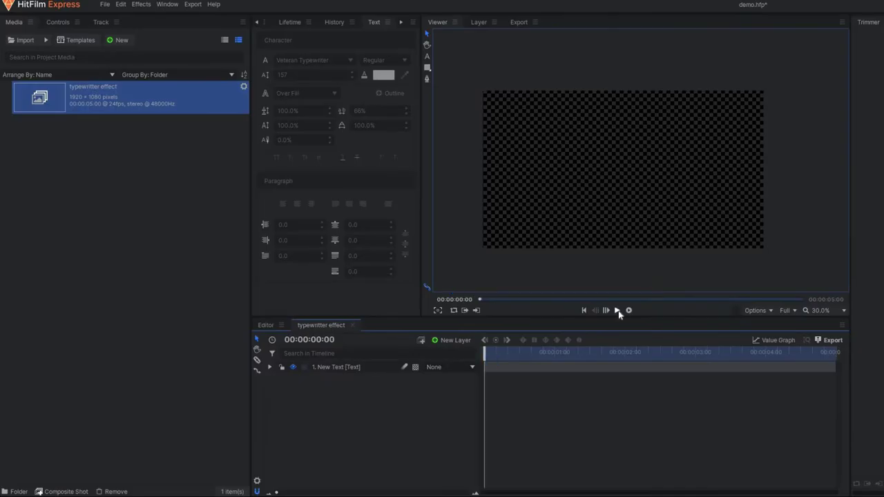
Play back the typewriter animation from the start and scrub through it
click(617, 310)
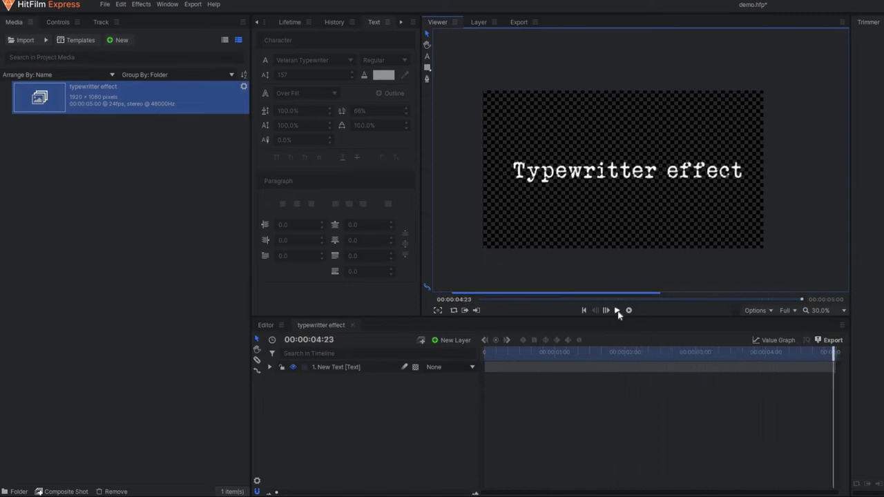
drag(509, 356, 562, 372)
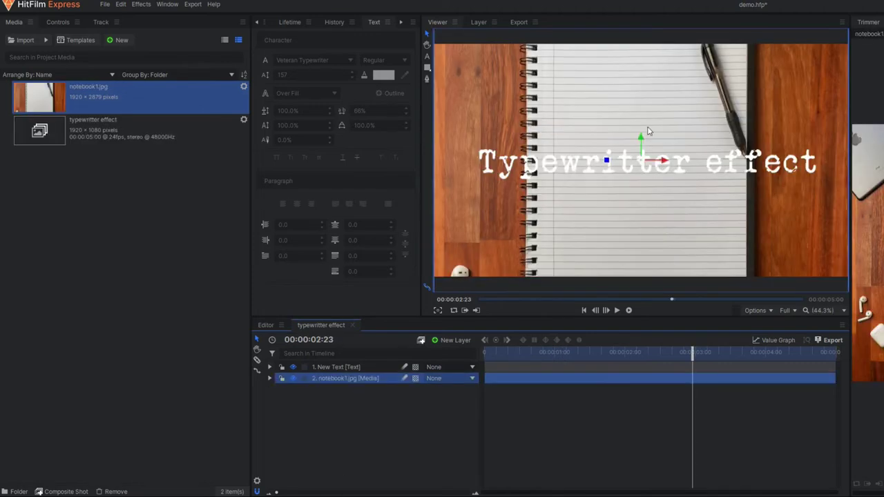
Move the notebook1.jpg image straight down so the notebook's upper edge comes into the frame
drag(641, 149, 660, 254)
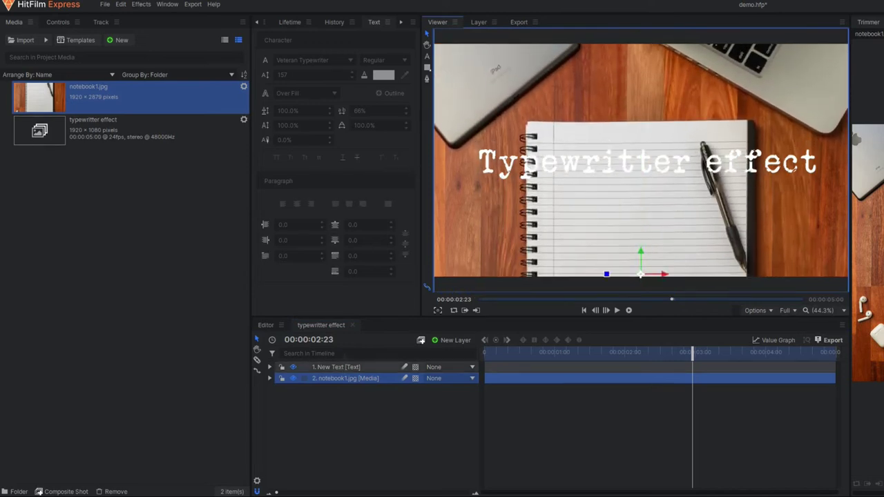
Change the title text's colour to black
double_click(336, 368)
click(384, 74)
click(338, 172)
click(546, 362)
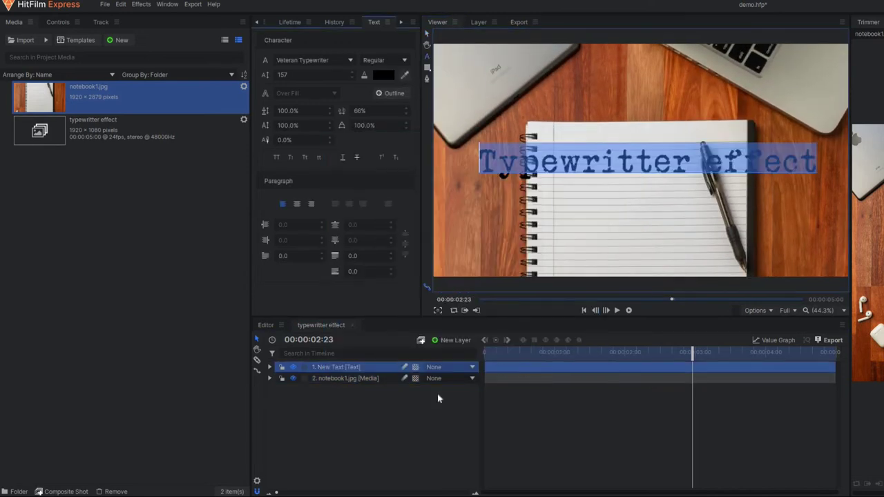
Delete the notebook1.jpg layer from the typewritter effect composite shot
click(337, 380)
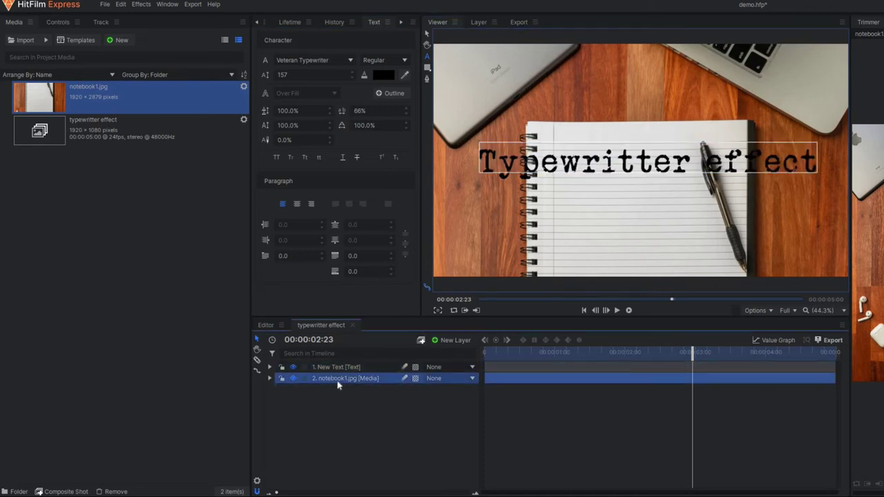
key(Delete)
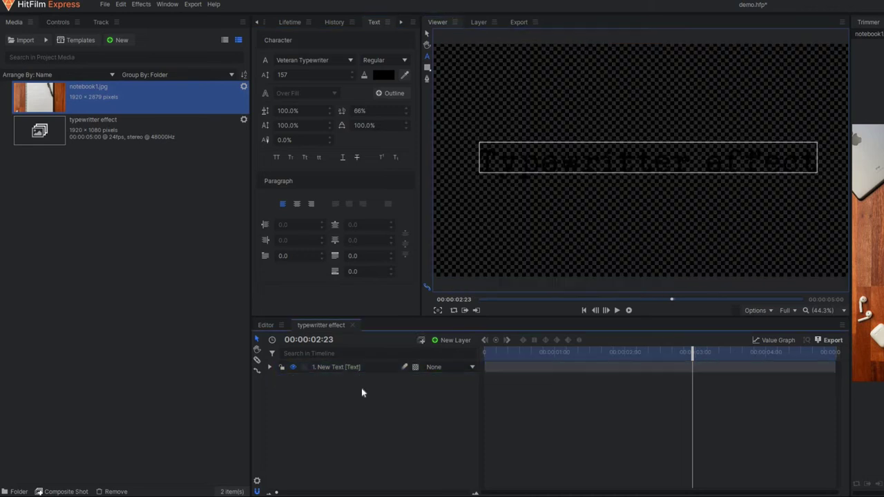
click(124, 40)
click(135, 53)
click(559, 382)
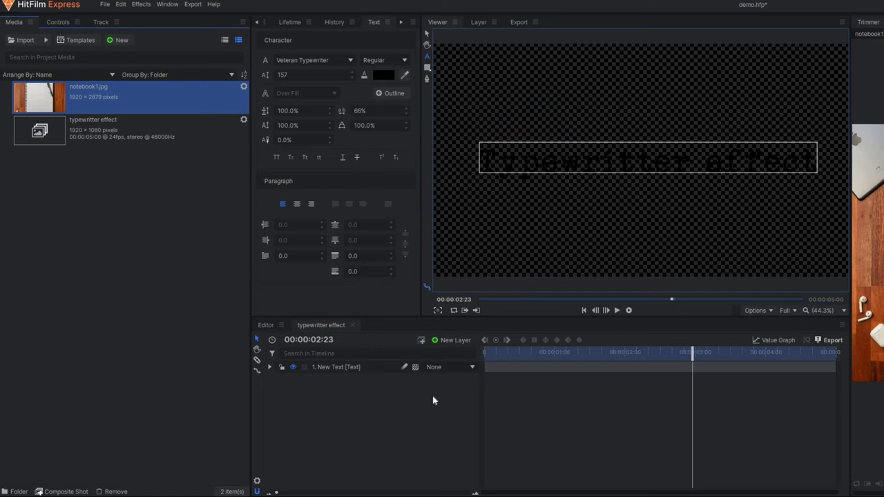
Create a new composite shot from notebook1.jpg and move the image down so the notebook's upper edge comes into the frame
drag(90, 131, 397, 423)
click(427, 35)
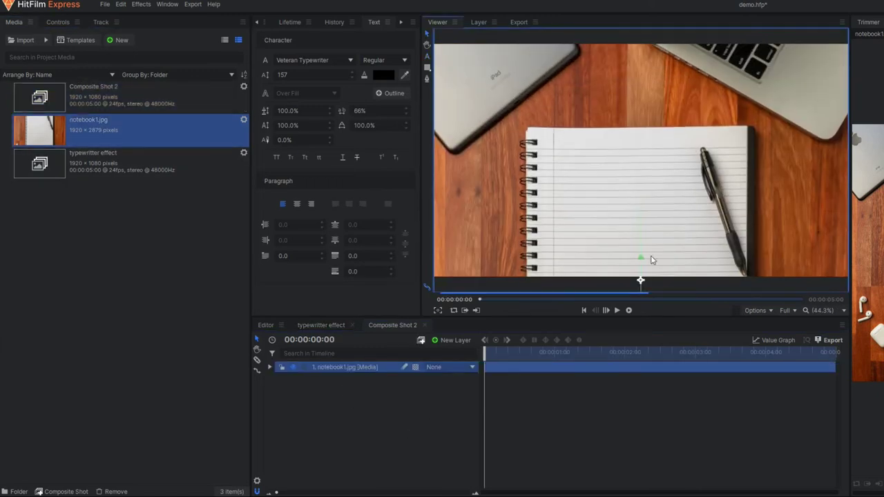
Layer the typewritter effect composite shot above the notebook image, preview it at 00:00:02:14 and expand the layer's properties
drag(112, 164, 580, 278)
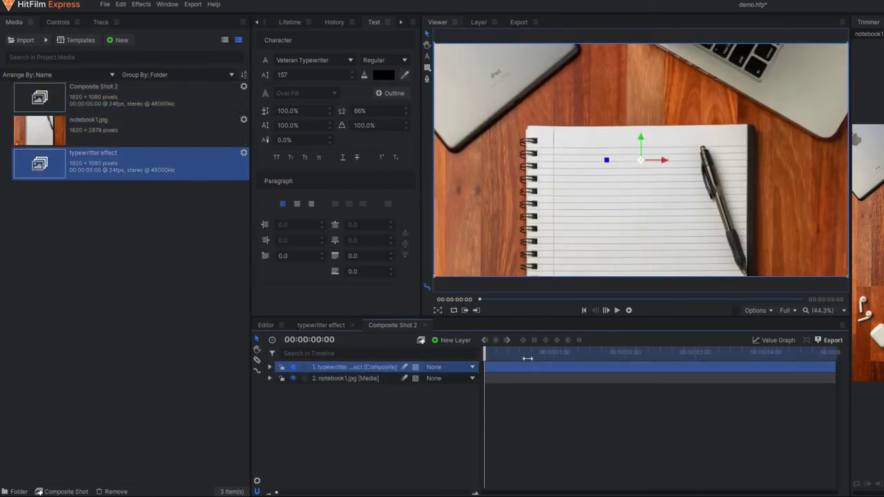
drag(527, 358, 666, 383)
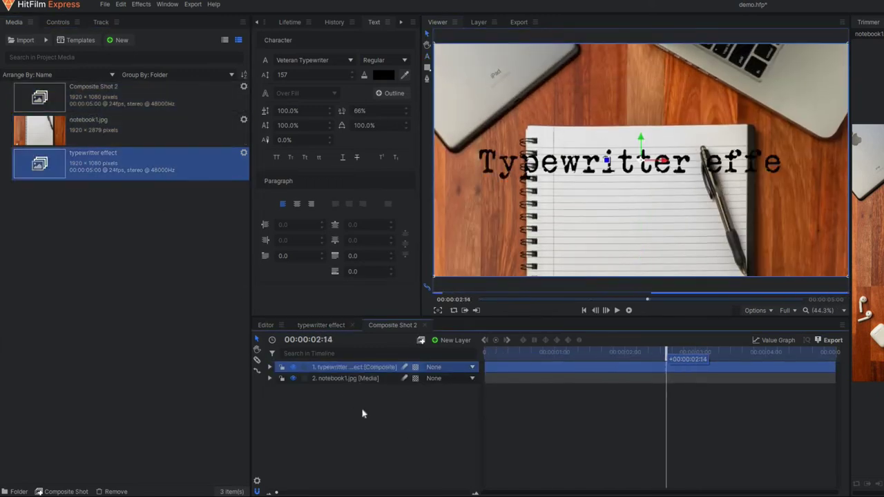
click(269, 368)
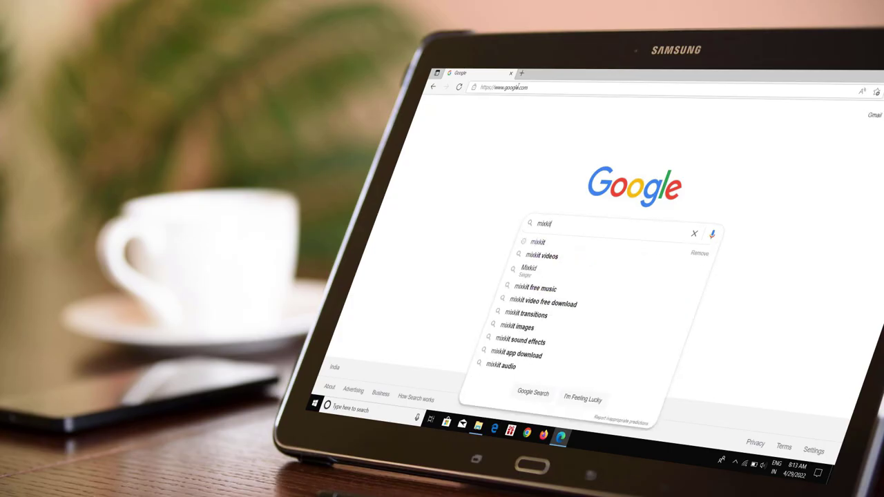
Switch to the web browser, search Google for mixkit and open the Sound Effects section of the Mixkit site
key(Return)
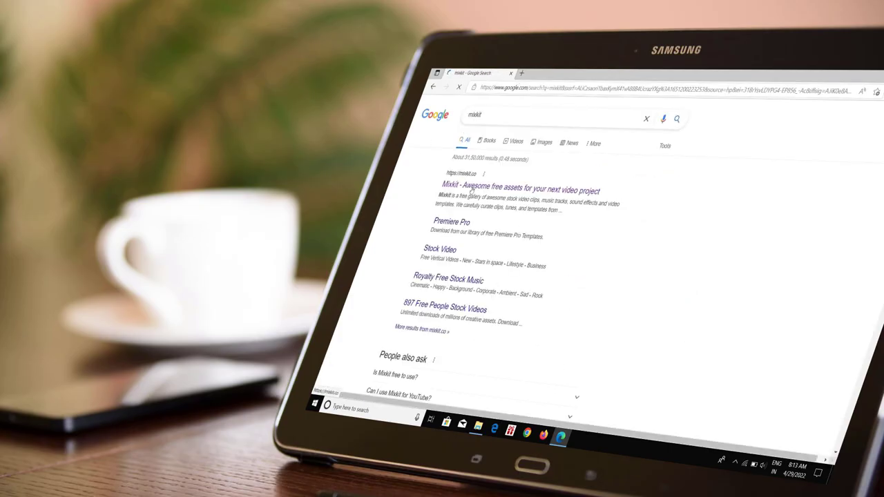
click(472, 190)
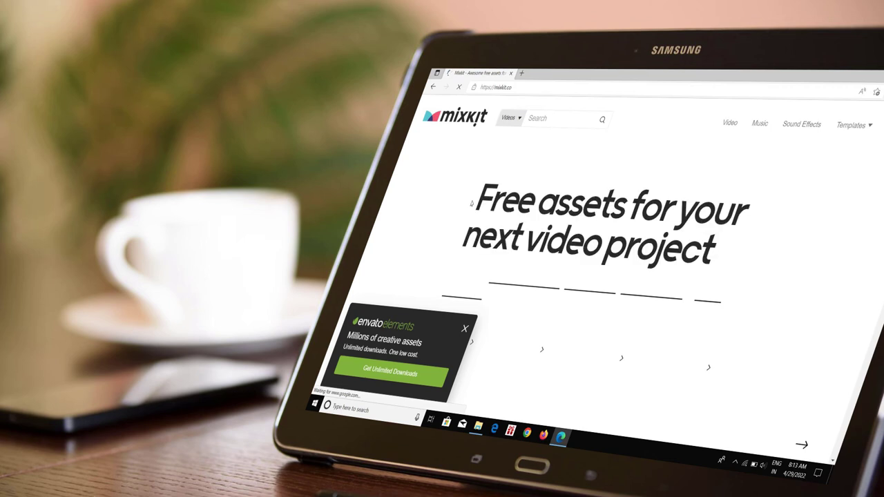
scroll(618, 242, down, 10)
scroll(618, 243, up, 10)
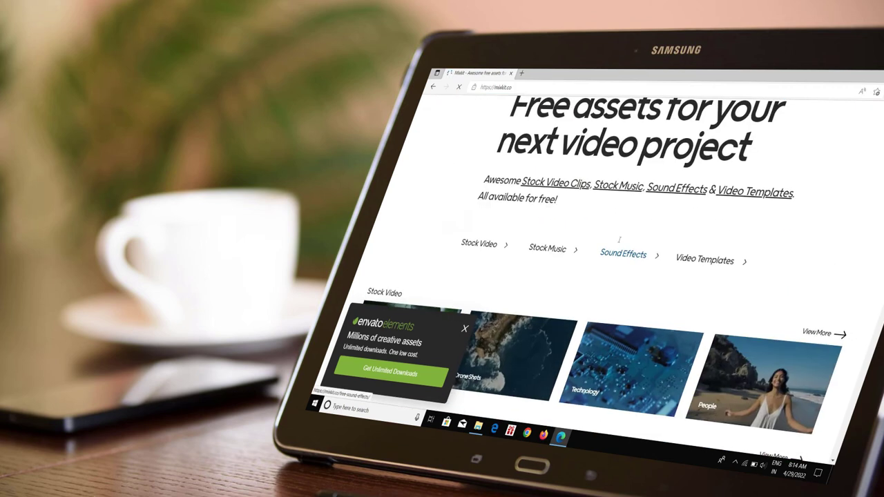
click(464, 328)
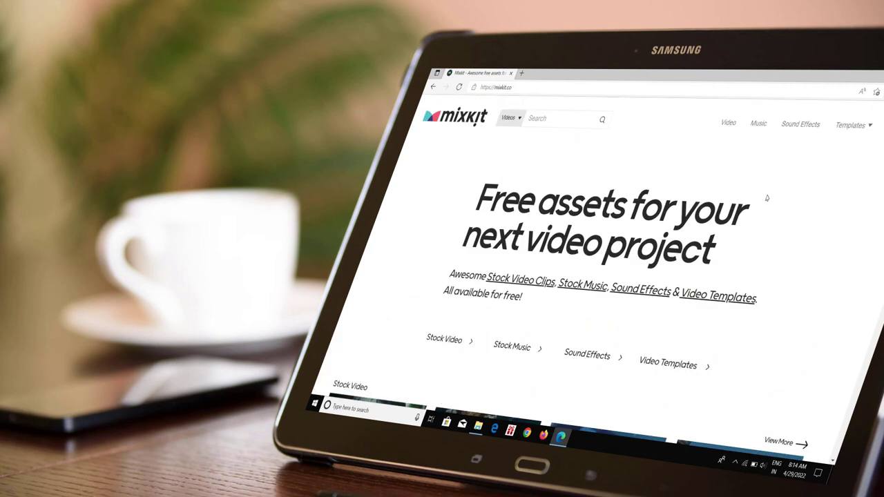
scroll(767, 198, down, 5)
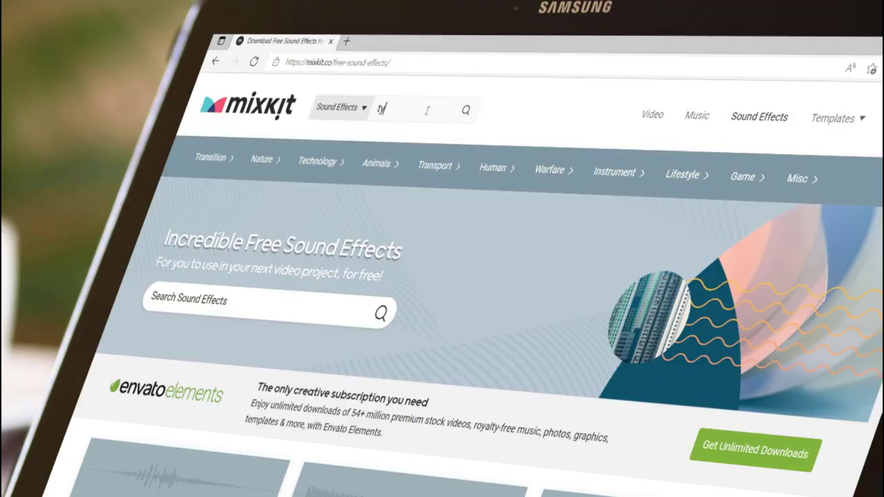
Search the Mixkit sound effects for "type", choose the Typewriter suggestion and browse the typewriter sounds
text(pe w)
key(BackSpace)
key(BackSpace)
key(BackSpace)
key(BackSpace)
key(BackSpace)
key(BackSpace)
text(type)
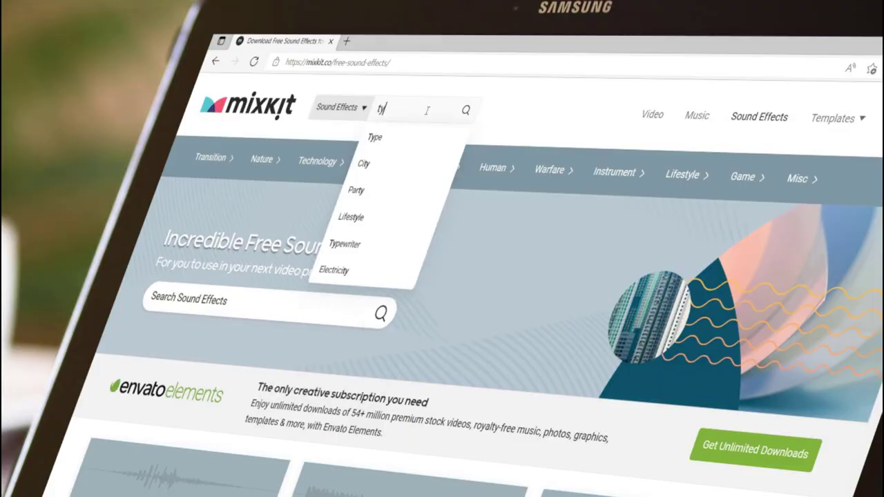
key(Down)
key(Down)
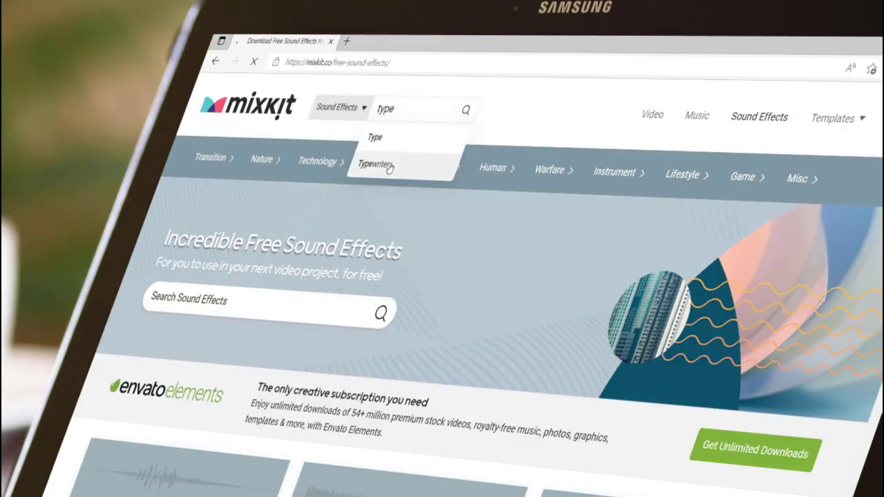
scroll(712, 301, down, 10)
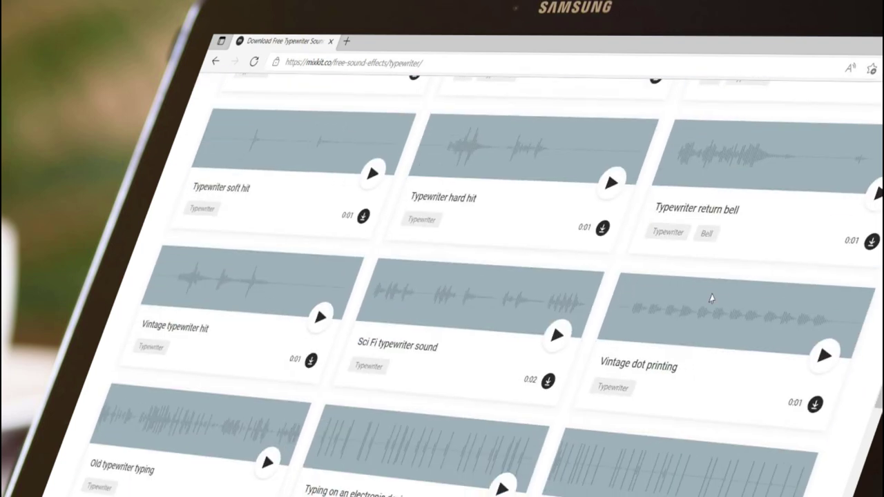
scroll(710, 298, down, 2)
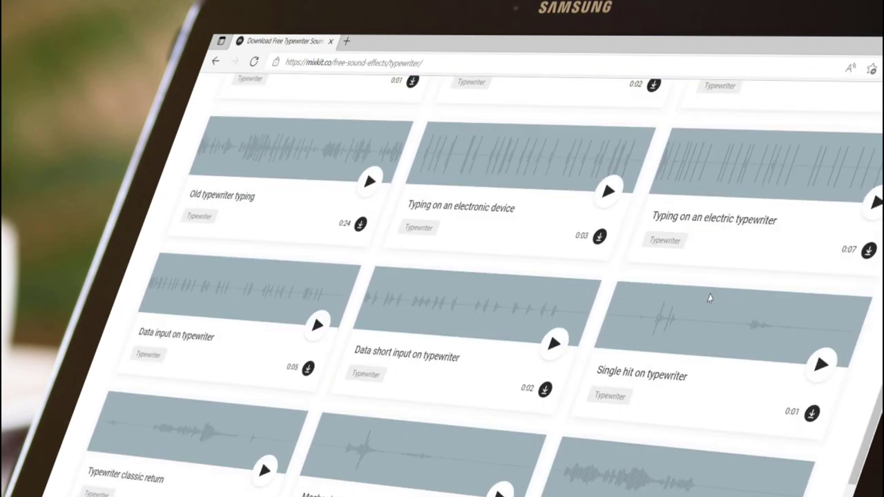